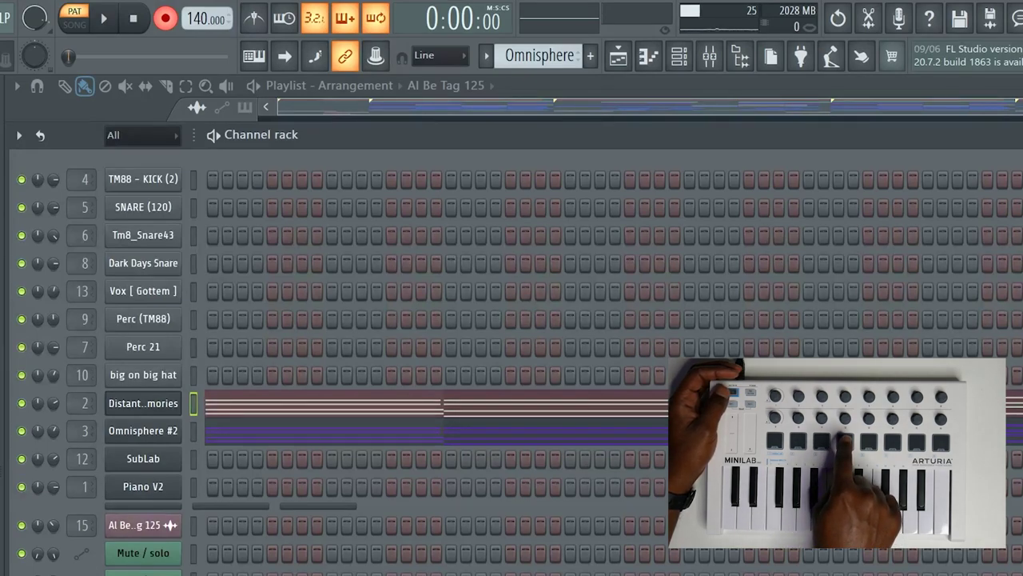
# Toggle playback and turn off record mode to try out the controller's transport functions
pyautogui.press('space')
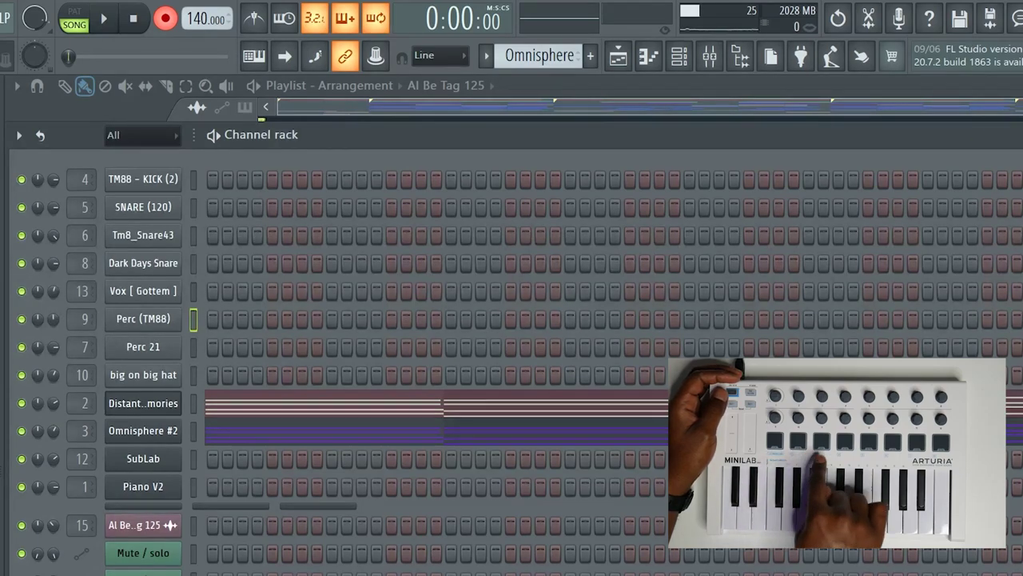
pyautogui.press('r')
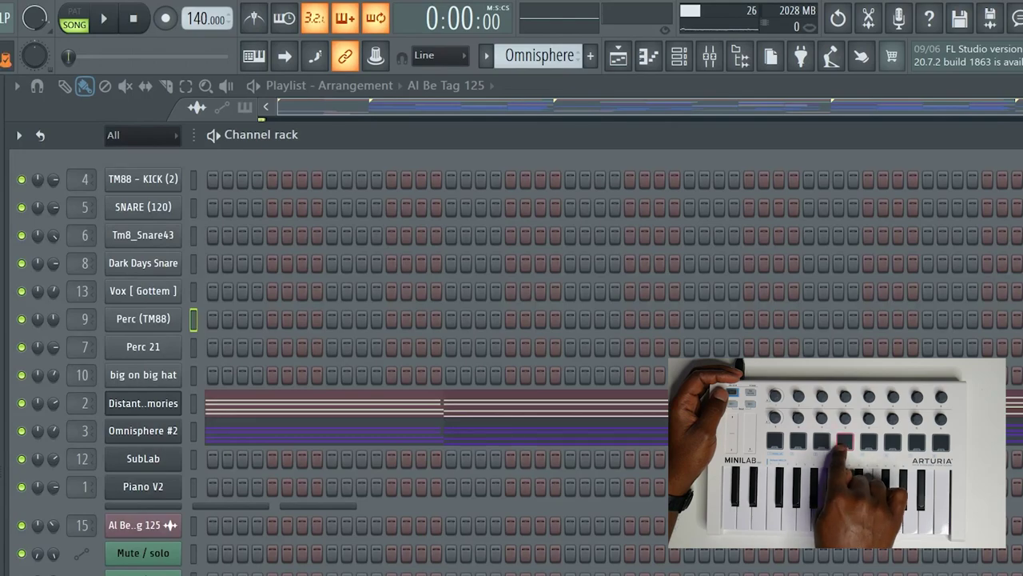
pyautogui.press('space')
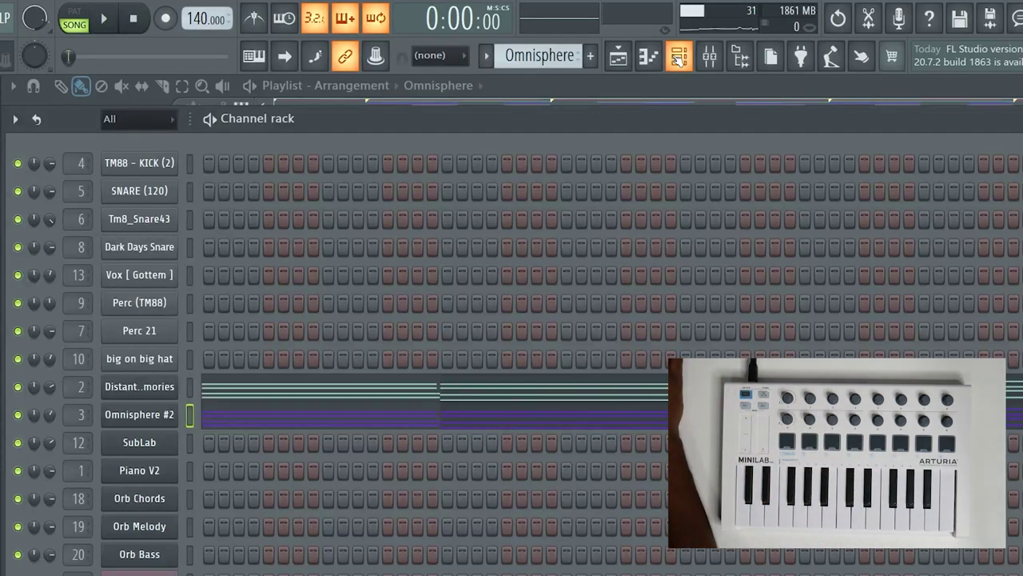
# Hide and reshow the channel rack, and select the channel just above Omnisphere #2
pyautogui.press('F6')
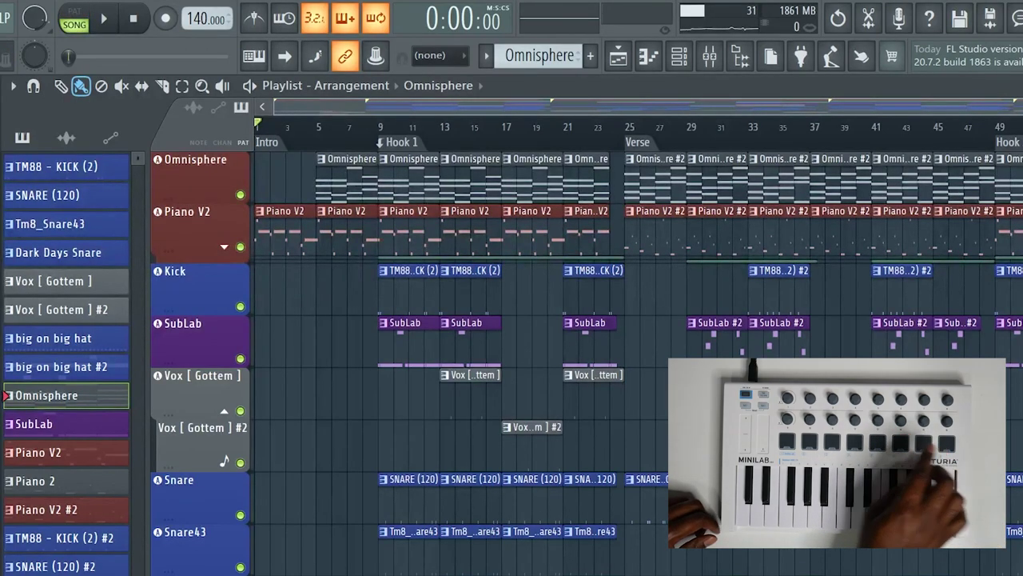
pyautogui.click(677, 58)
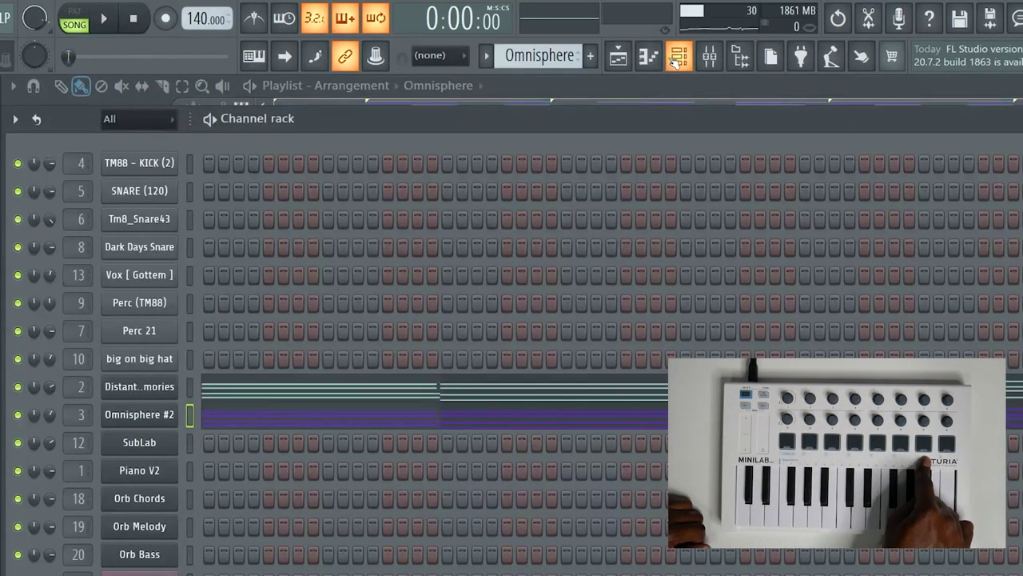
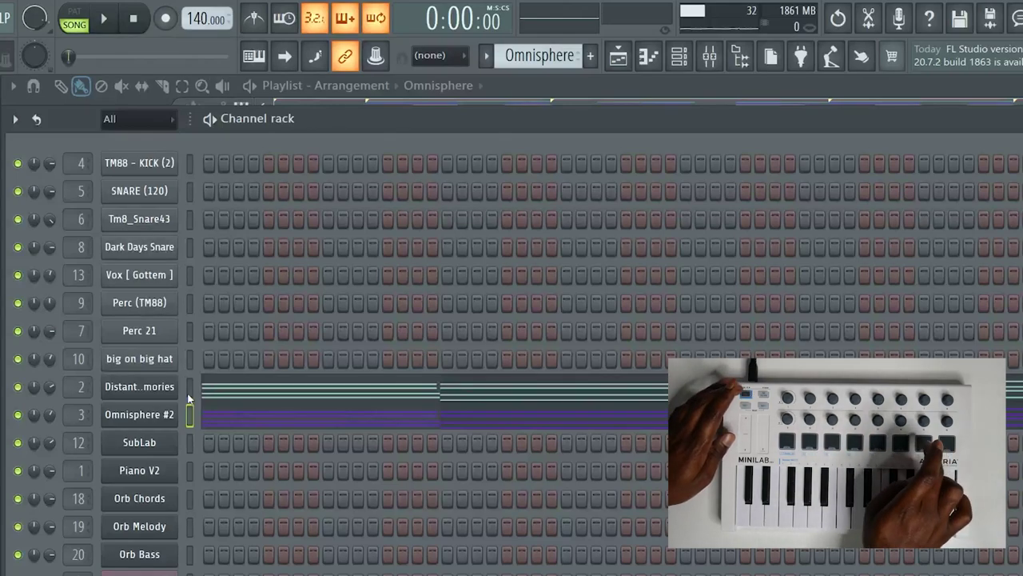
pyautogui.click(190, 391)
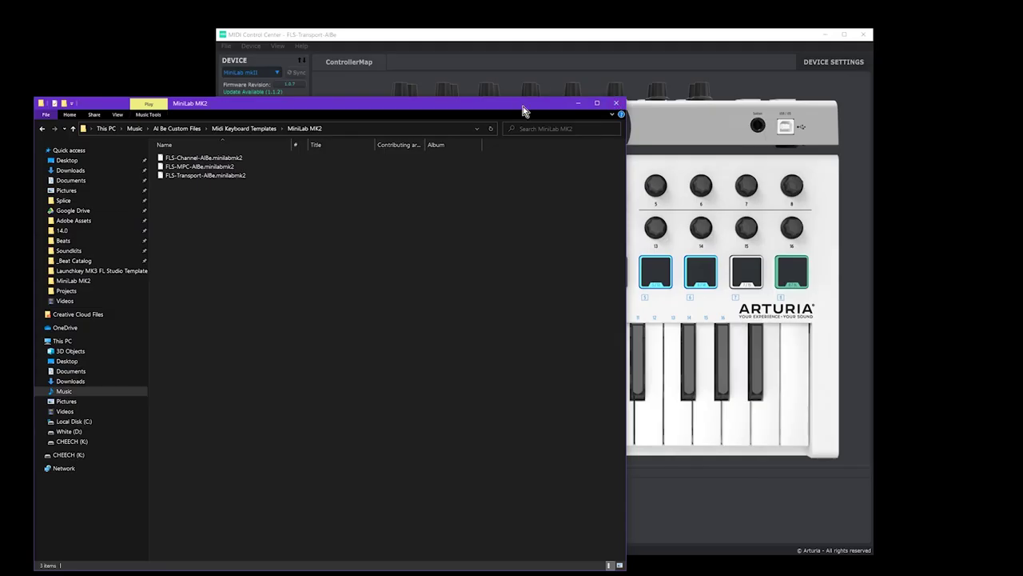
# Examine the FLS-Channel, FLS-MPC and FLS-Transport template files in the MiniLab MK2 folder, and minimize the folder window to reveal MIDI Control Center
pyautogui.moveTo(523, 106); pyautogui.dragTo(627, 118)
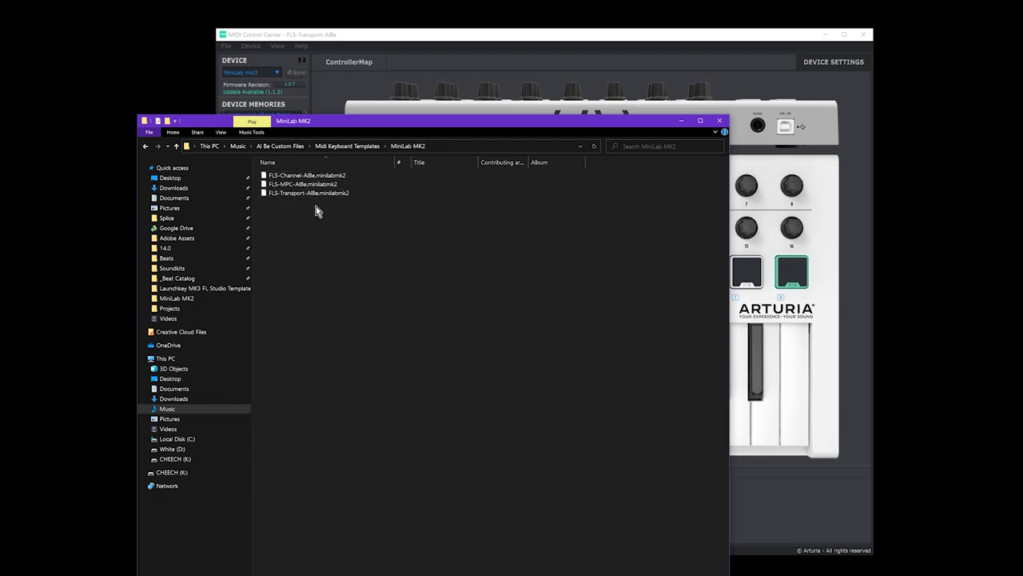
pyautogui.moveTo(317, 213); pyautogui.dragTo(304, 174)
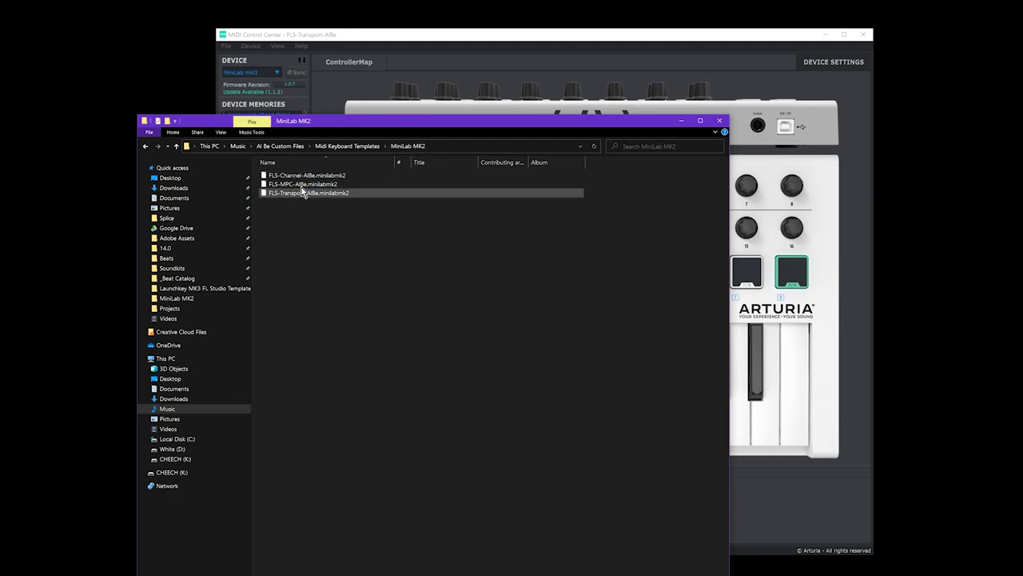
pyautogui.click(289, 178)
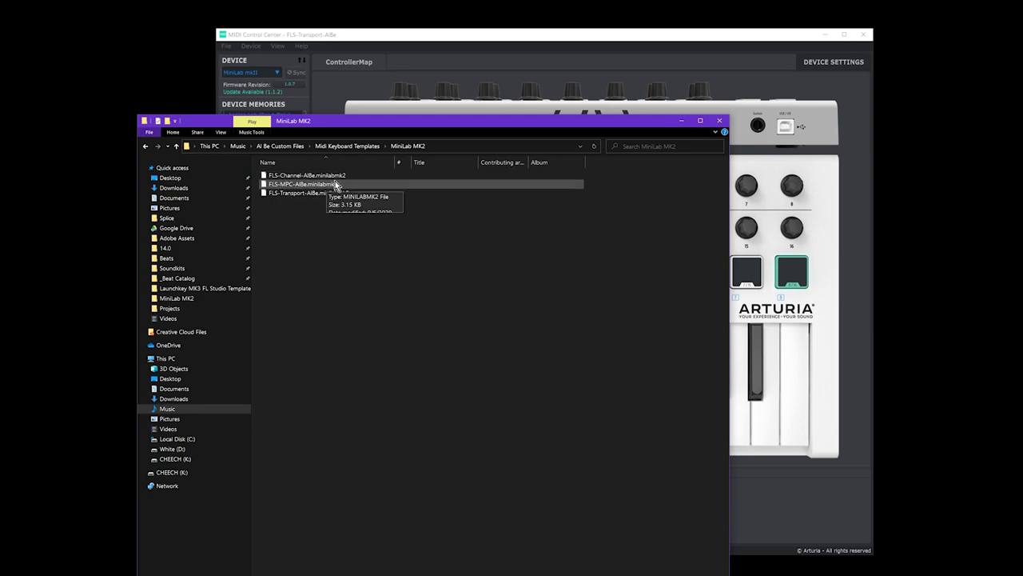
pyautogui.click(308, 184)
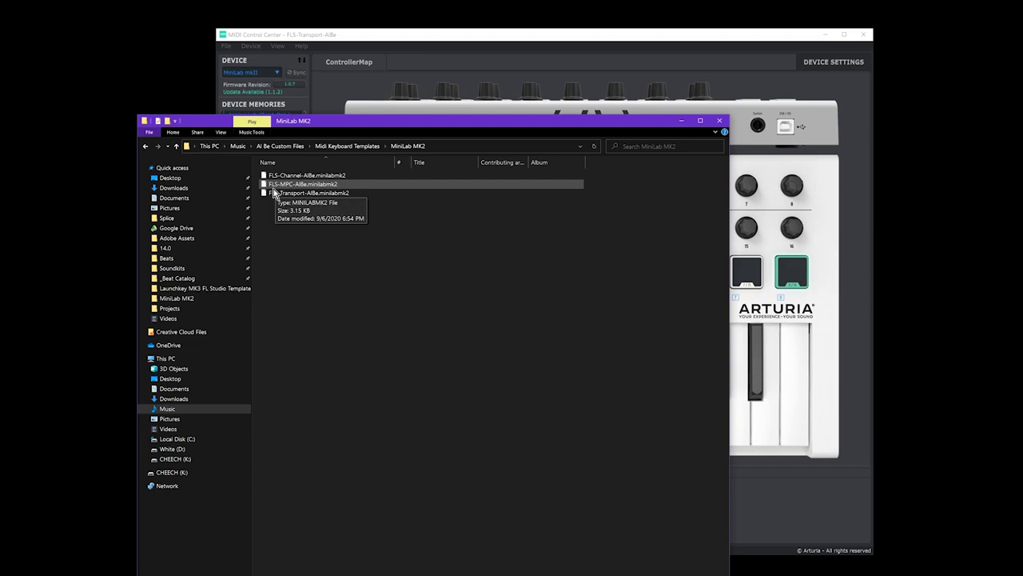
pyautogui.click(311, 194)
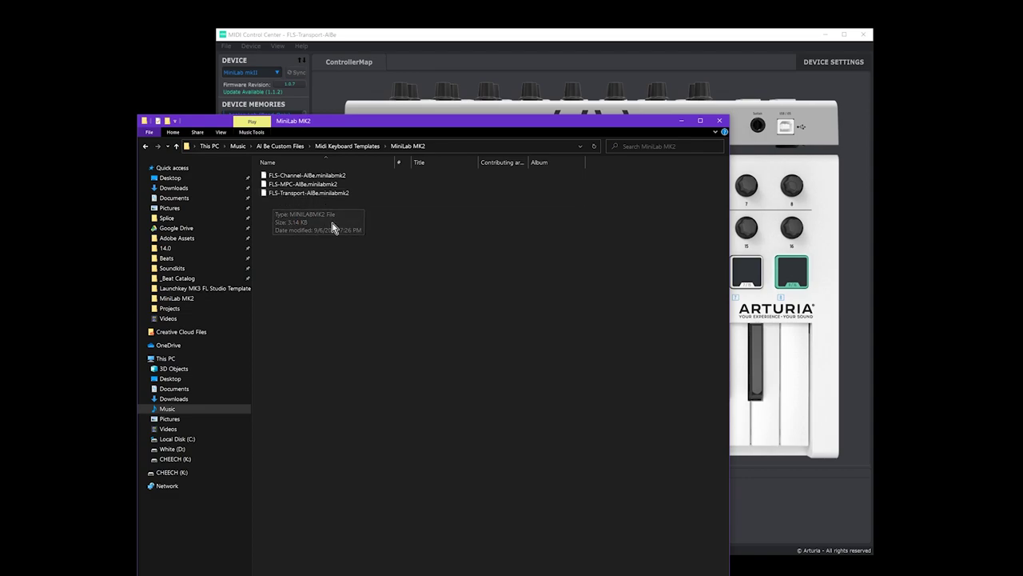
pyautogui.moveTo(321, 244); pyautogui.dragTo(295, 176)
pyautogui.click(446, 186)
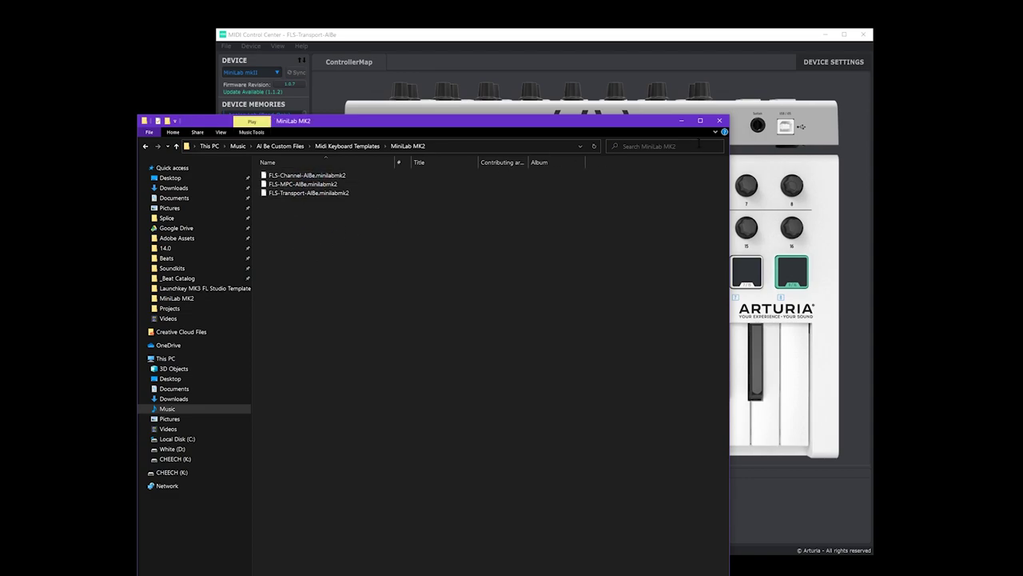
pyautogui.click(680, 122)
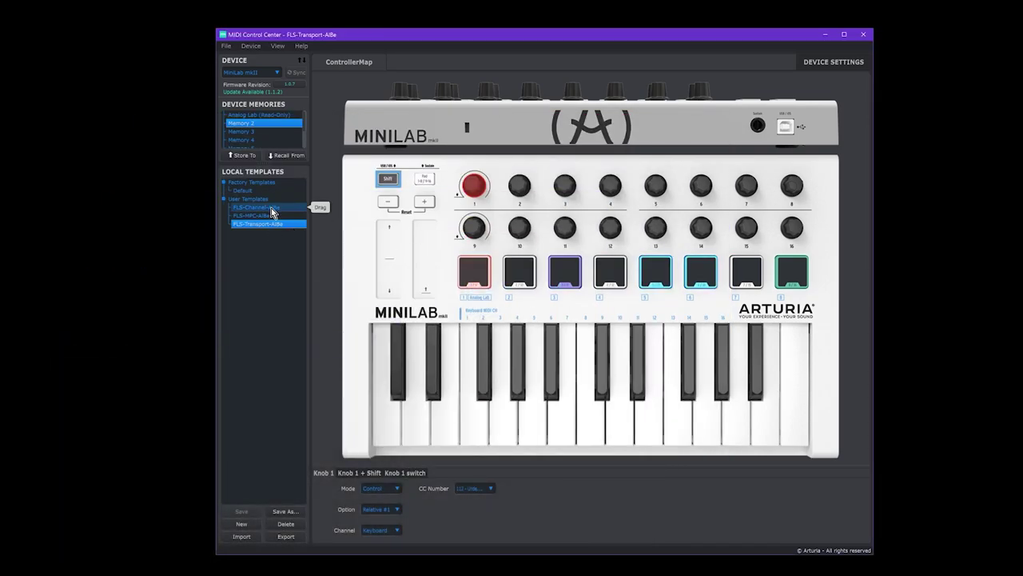
# Check the firmware upgrade options for the MiniLab mkII and dismiss them without upgrading
pyautogui.moveTo(462, 38); pyautogui.dragTo(462, 35)
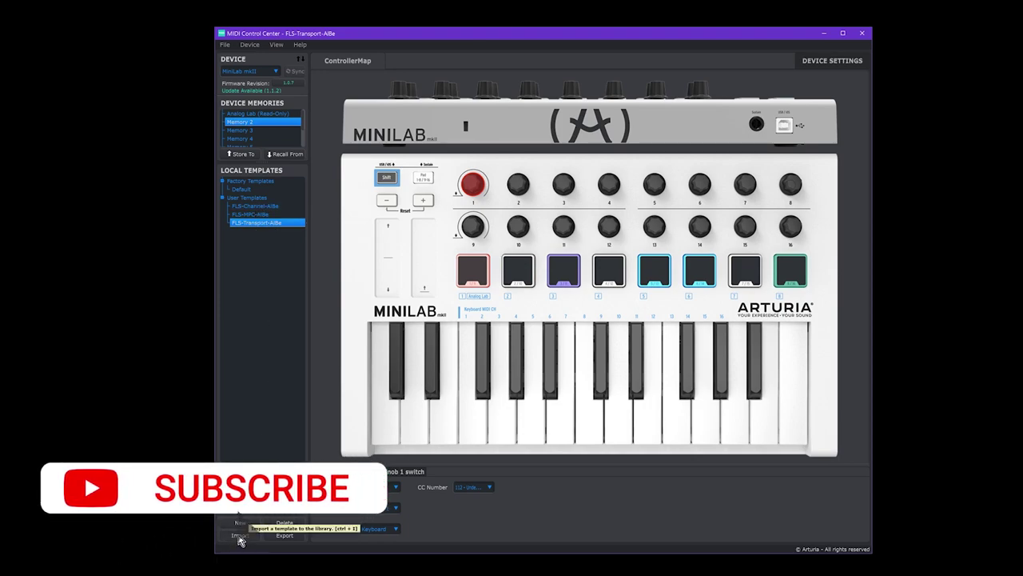
pyautogui.click(277, 89)
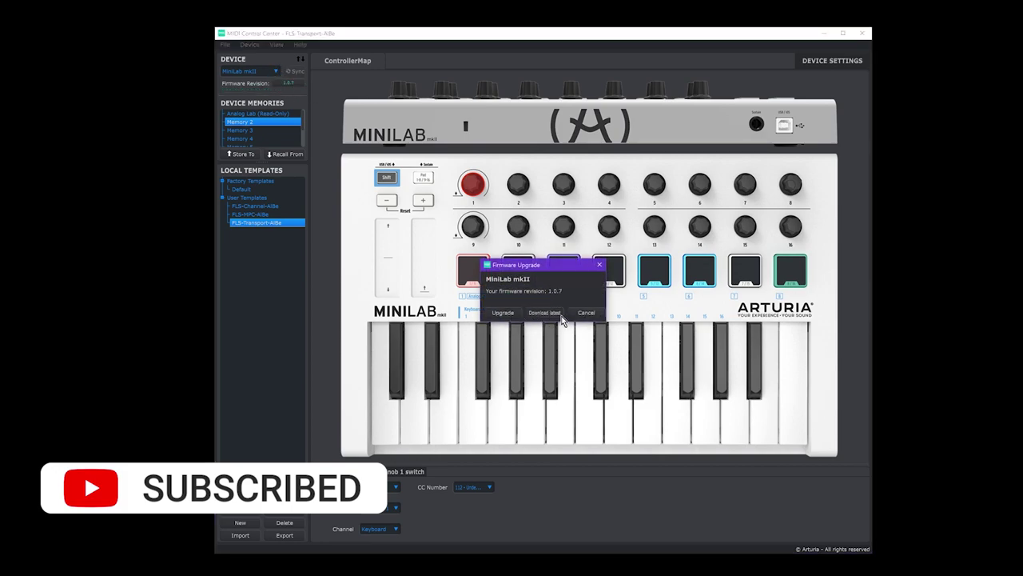
pyautogui.click(588, 313)
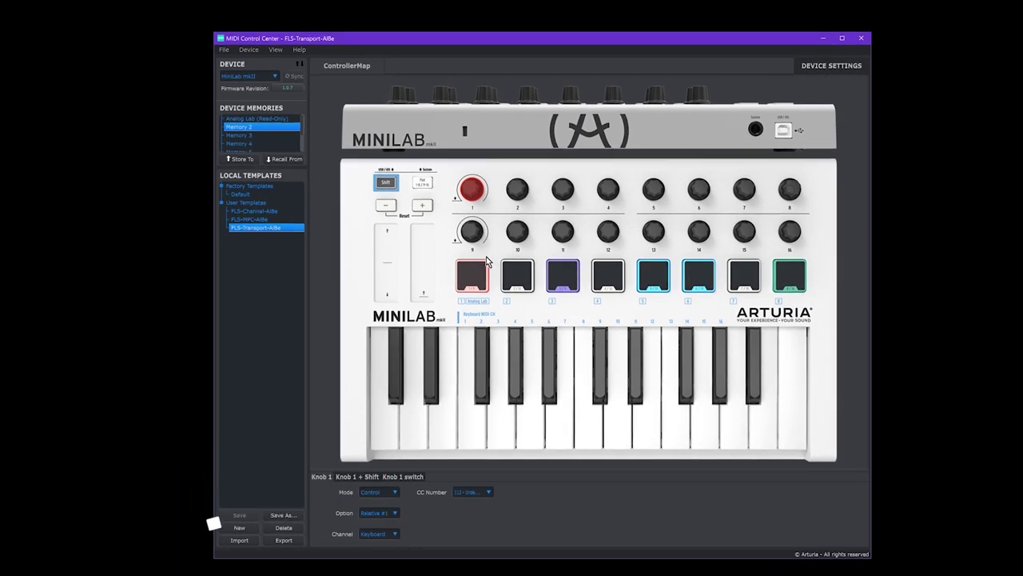
# Import the FLS-MPC-AlBe.minilabmk2 template file and delete the duplicate FLS-MPC-AlBe_1 from the user templates
pyautogui.click(252, 546)
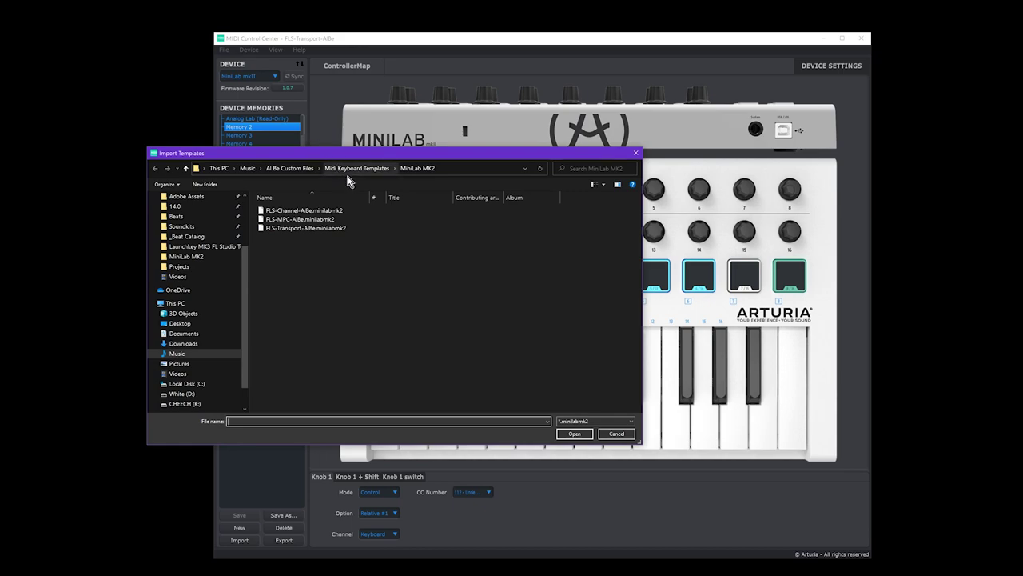
pyautogui.click(292, 223)
pyautogui.click(574, 433)
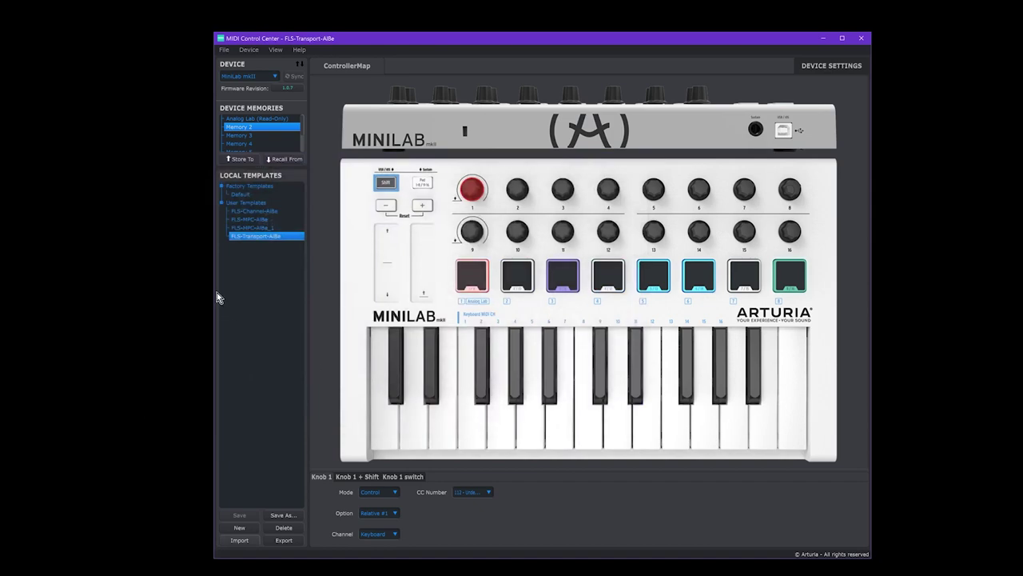
pyautogui.click(256, 228)
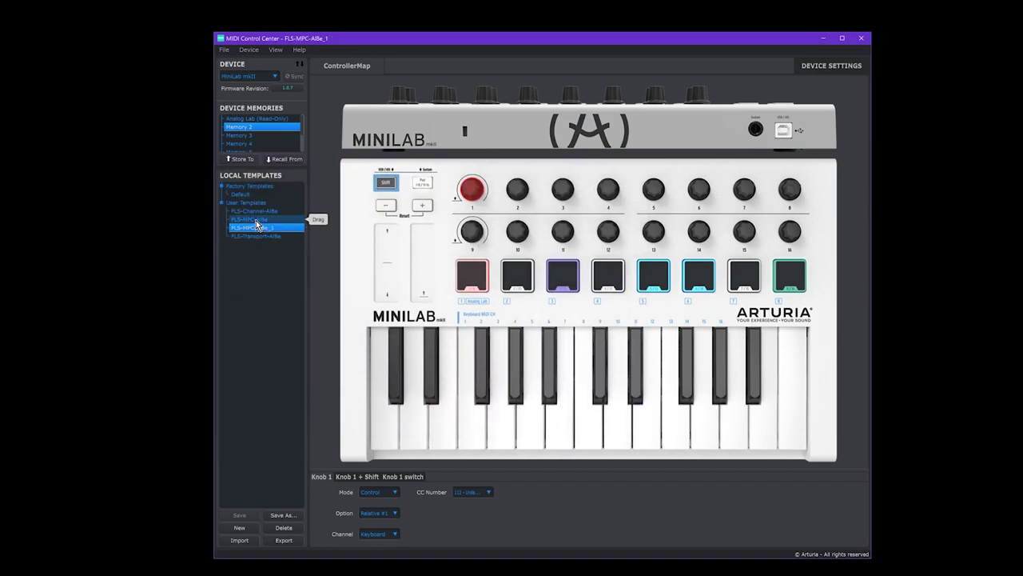
pyautogui.press('Delete')
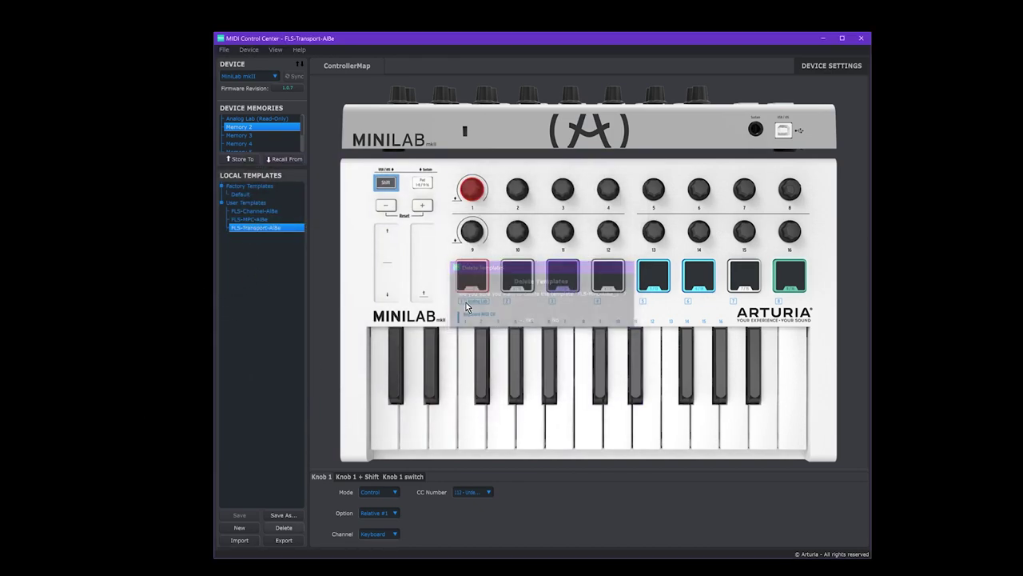
pyautogui.click(240, 539)
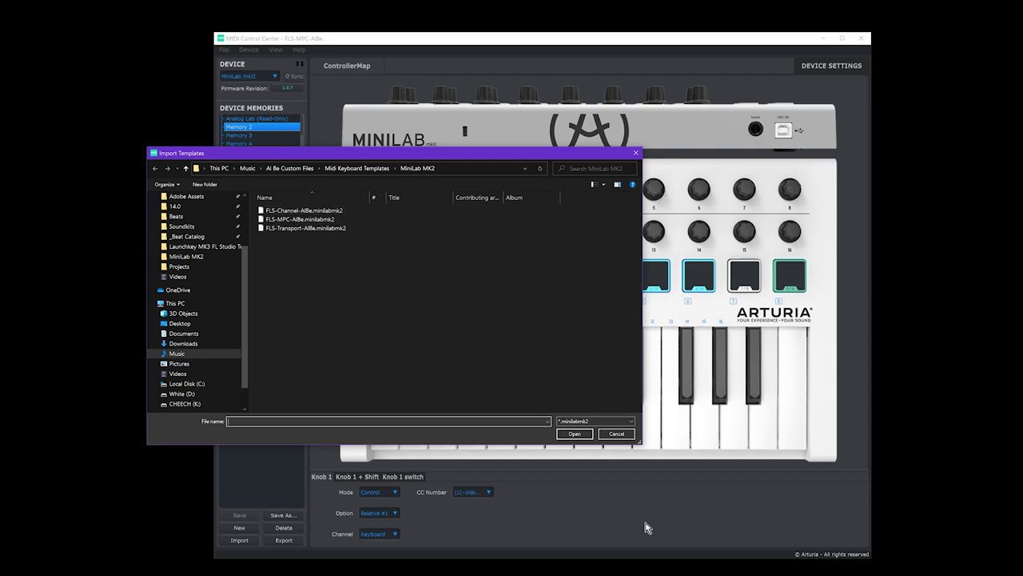
pyautogui.click(615, 434)
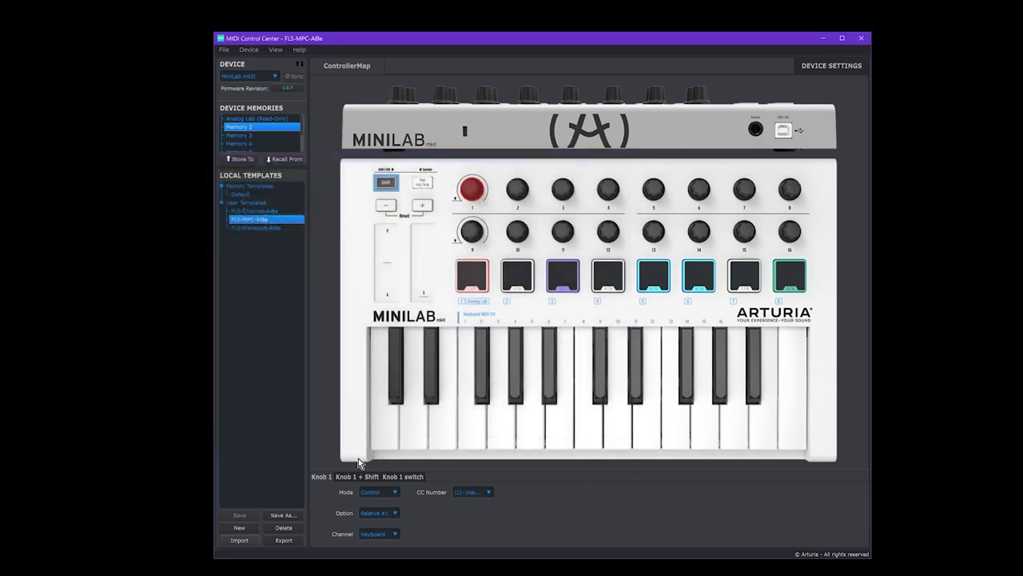
pyautogui.click(238, 541)
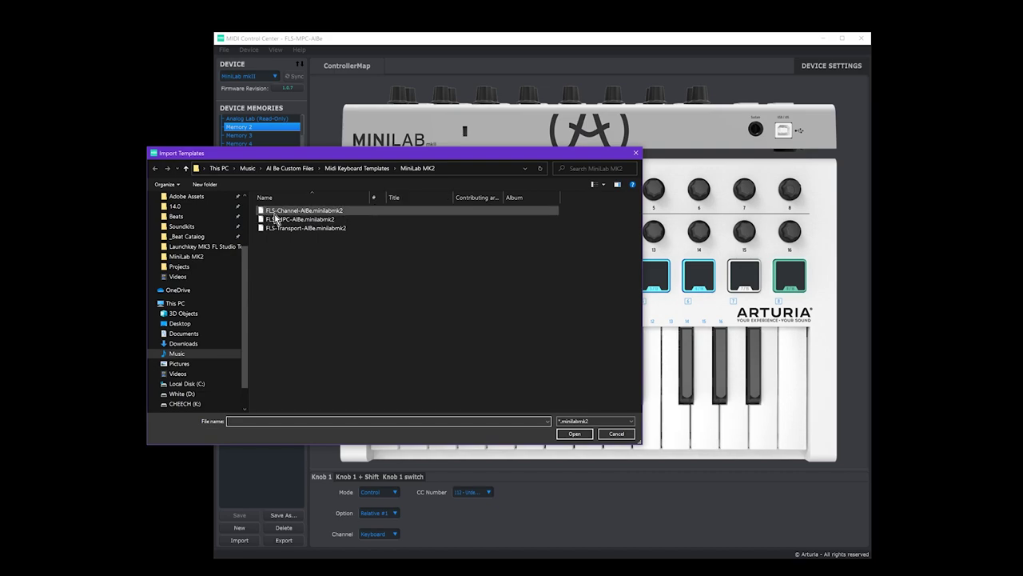
pyautogui.click(615, 434)
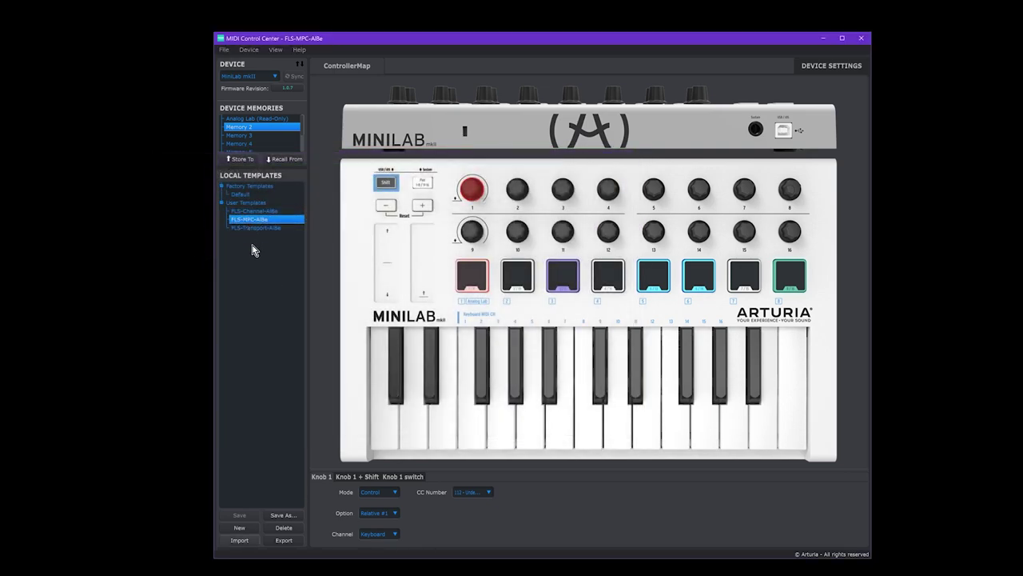
# Look through the FLS-Channel, FLS-MPC and FLS-Transport user templates one after another
pyautogui.click(254, 211)
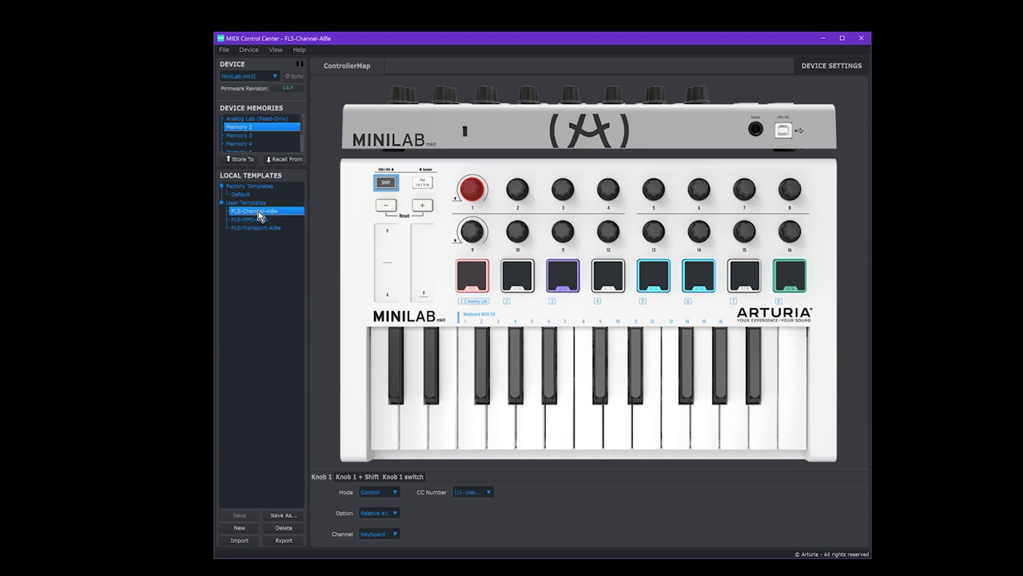
pyautogui.click(259, 220)
pyautogui.click(259, 227)
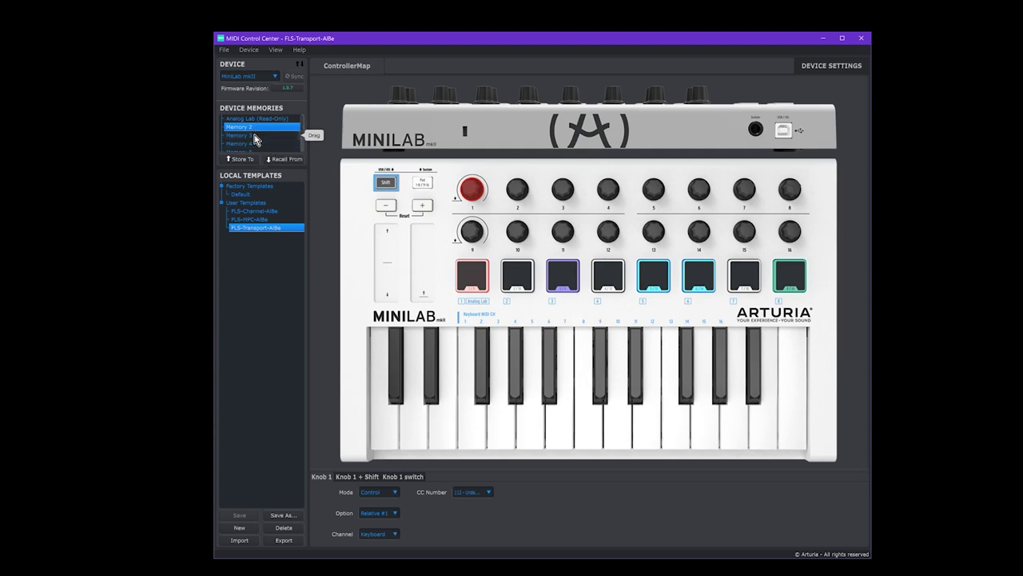
# Store the FLS-MPC-AlBe user template to Memory 2 of the MiniLab mkII
pyautogui.click(247, 220)
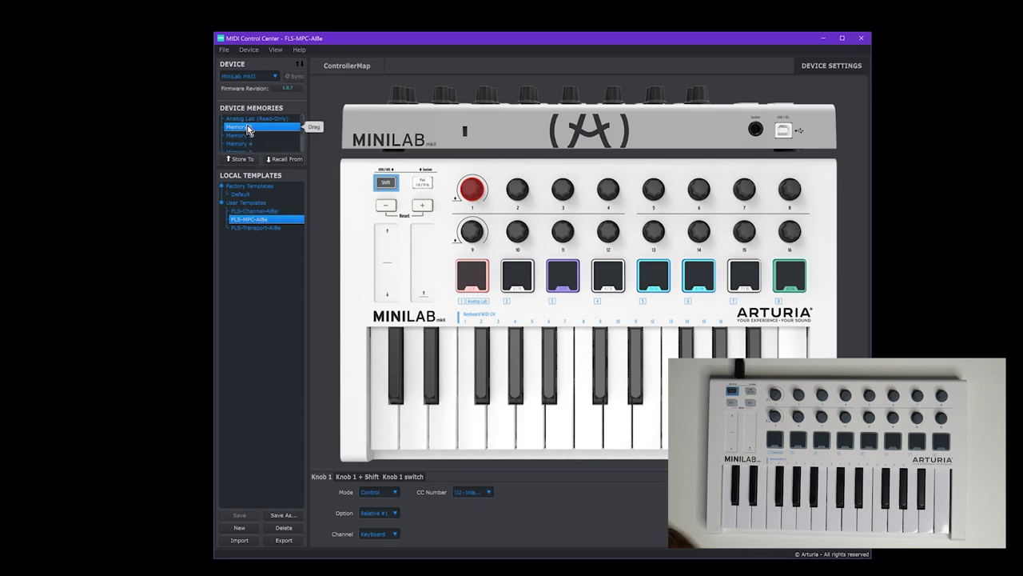
pyautogui.click(242, 159)
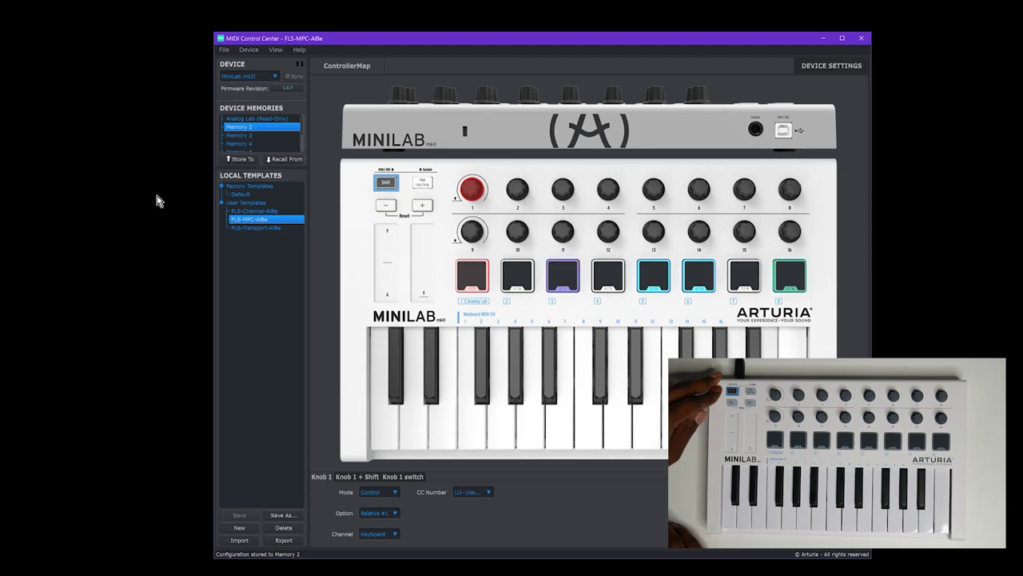
# Store the FLS-Transport-AlBe user template to Memory 3 of the MiniLab mkII
pyautogui.click(252, 228)
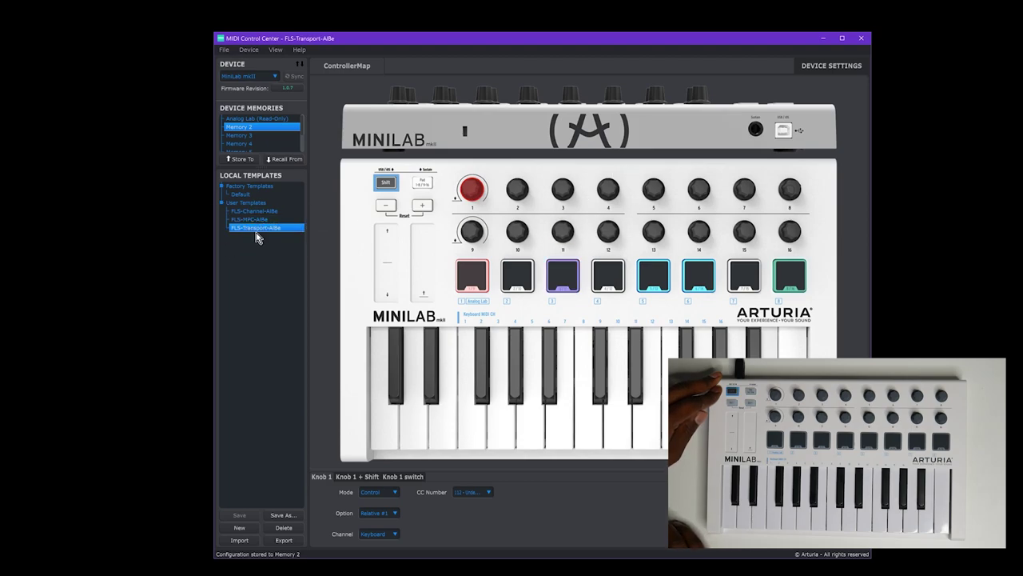
pyautogui.moveTo(255, 231); pyautogui.dragTo(244, 137)
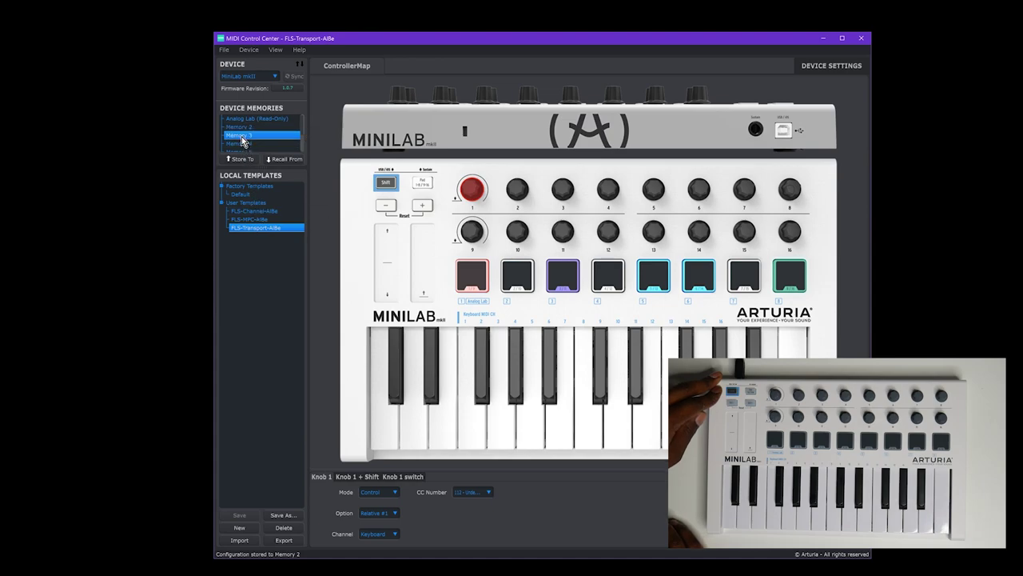
pyautogui.click(241, 159)
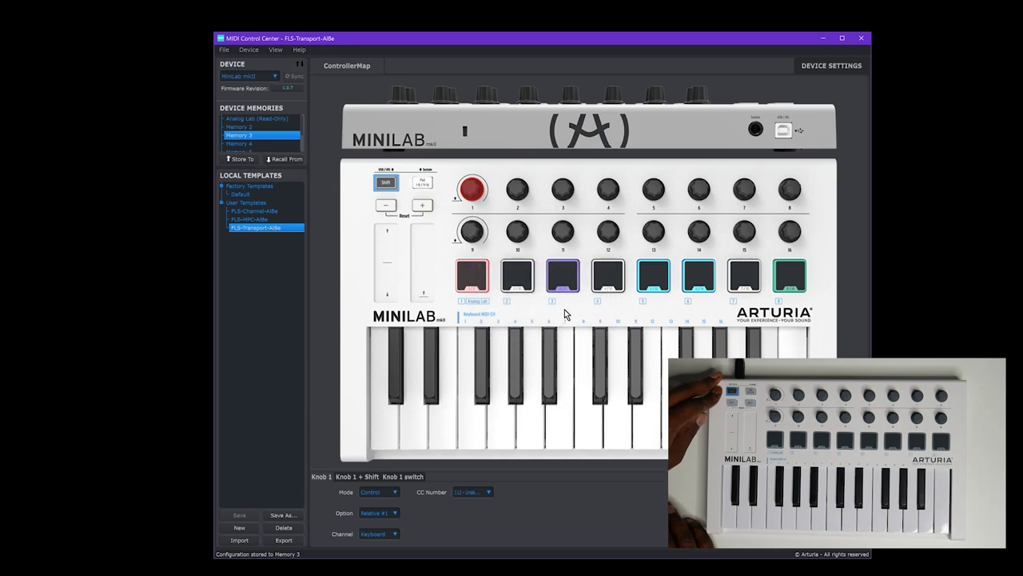
# Store the FLS-Channel-AlBe user template to Memory 4 of the MiniLab mkII
pyautogui.click(266, 214)
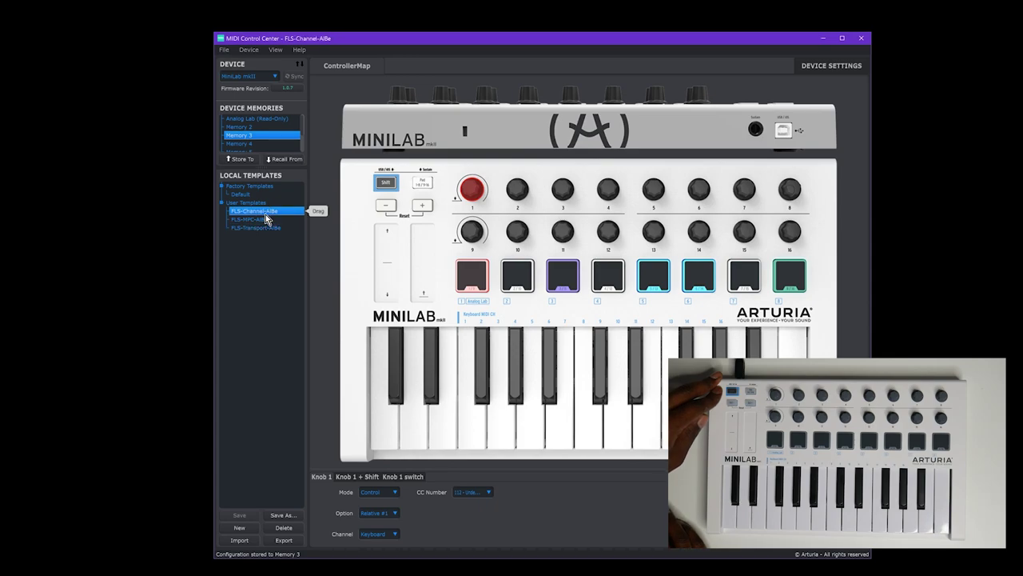
pyautogui.click(248, 144)
pyautogui.click(248, 160)
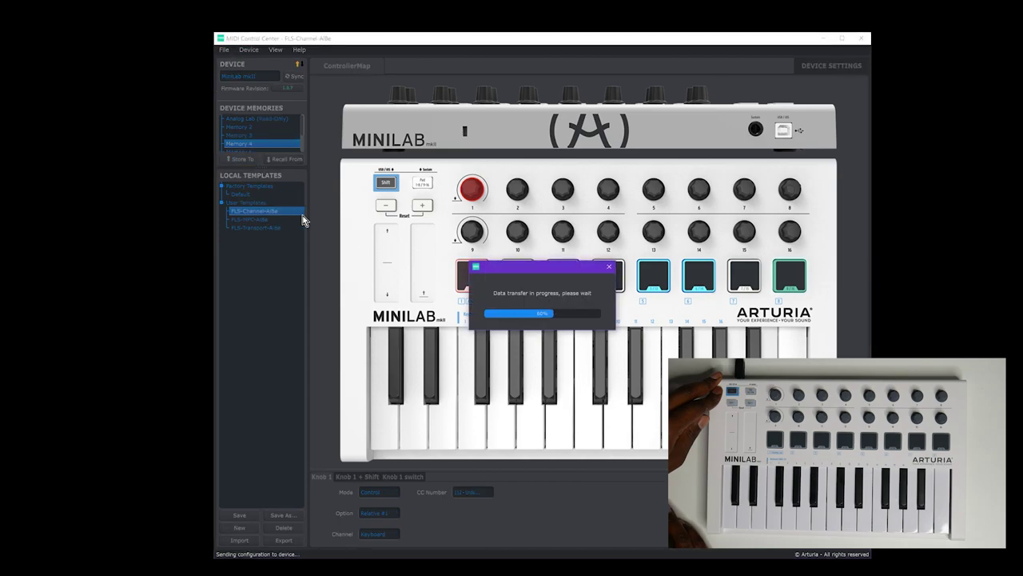
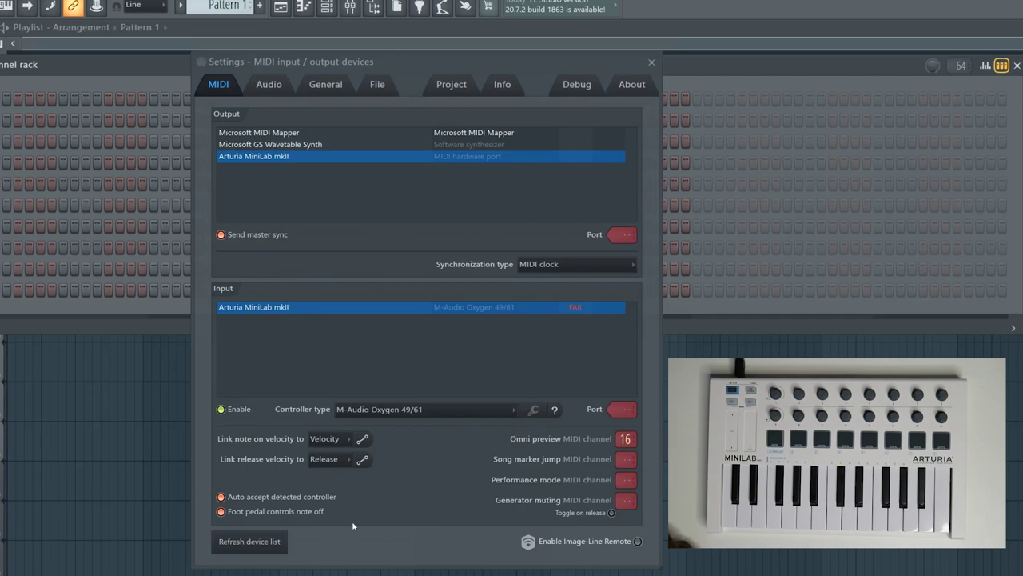
# Refresh the MIDI device list and select the Arturia MiniLab mkII as both the input and the output device
pyautogui.click(264, 546)
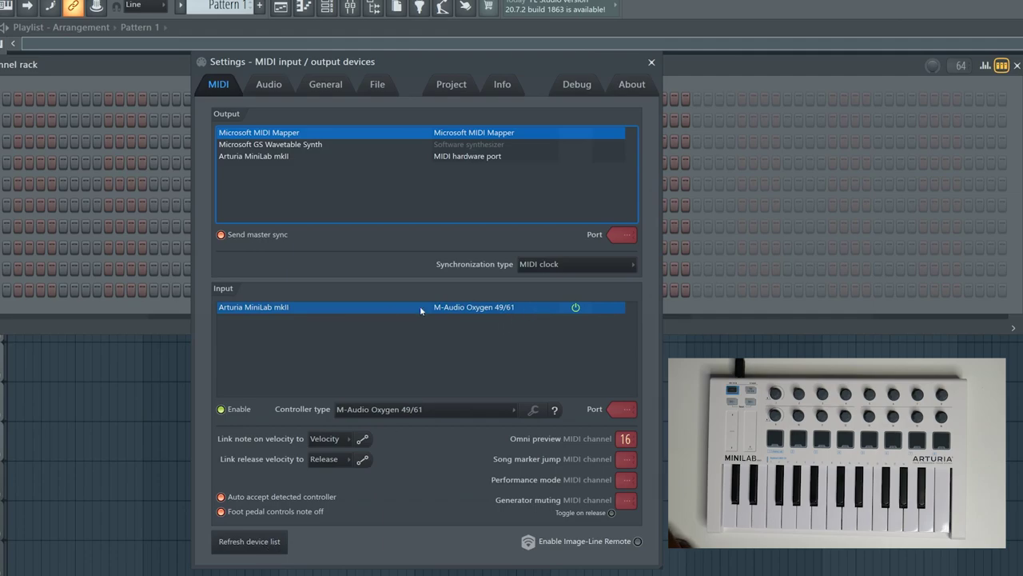
pyautogui.click(556, 311)
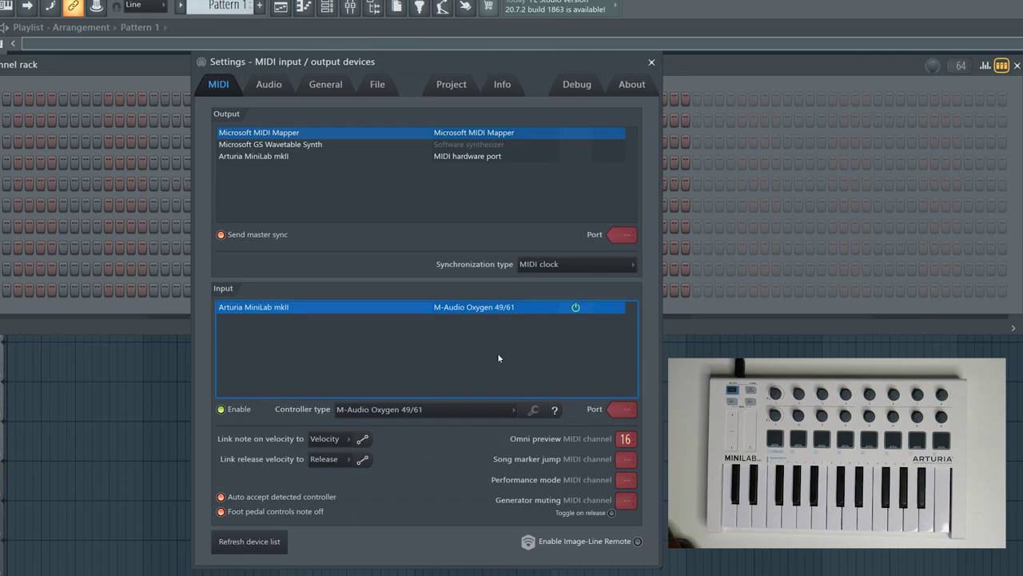
pyautogui.moveTo(426, 65); pyautogui.dragTo(419, 72)
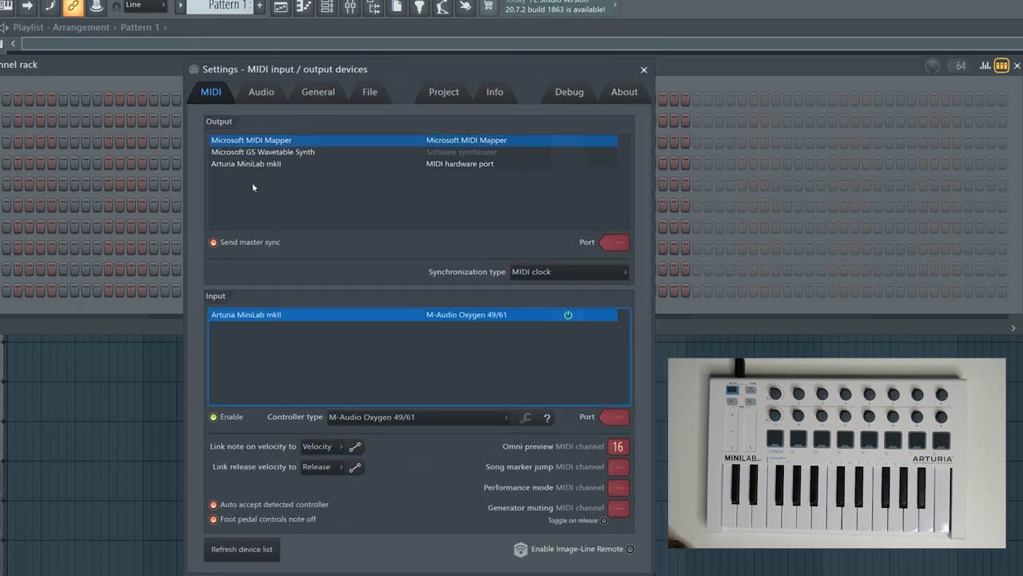
pyautogui.click(255, 164)
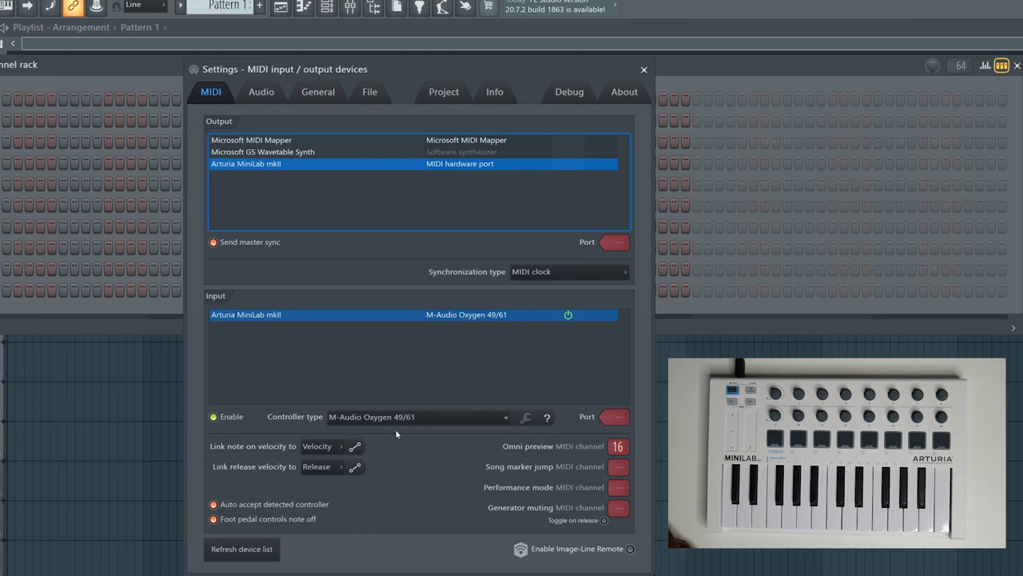
# Set the MiniLab mkII's controller type to M-Audio Oxygen 49/61 and close the MIDI settings
pyautogui.click(335, 421)
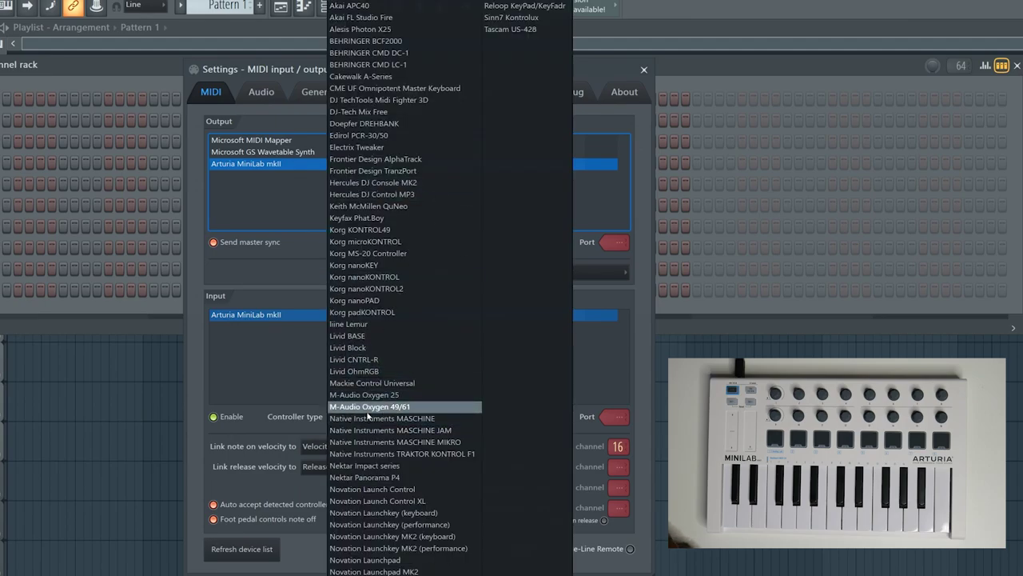
pyautogui.click(384, 408)
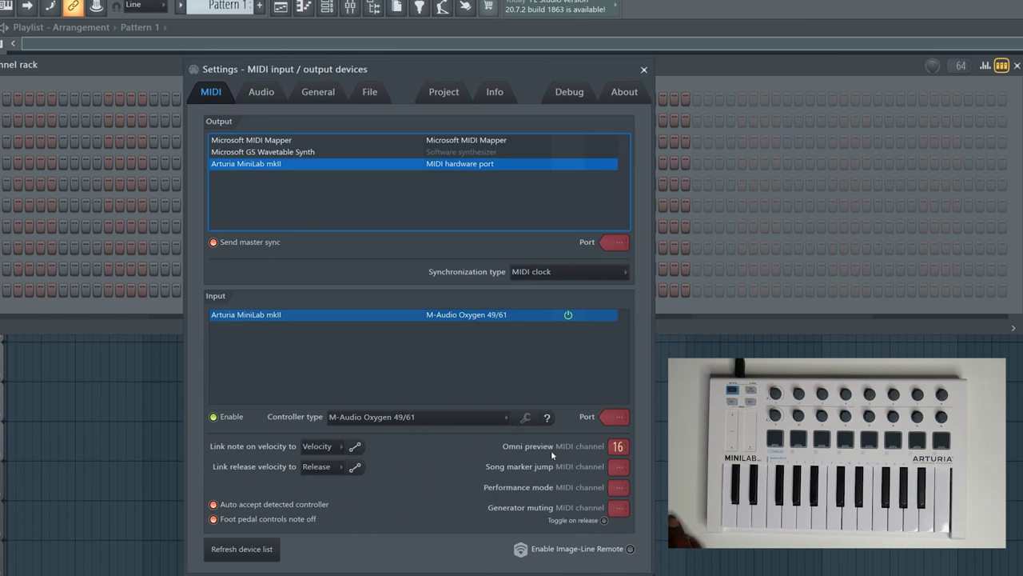
pyautogui.click(643, 70)
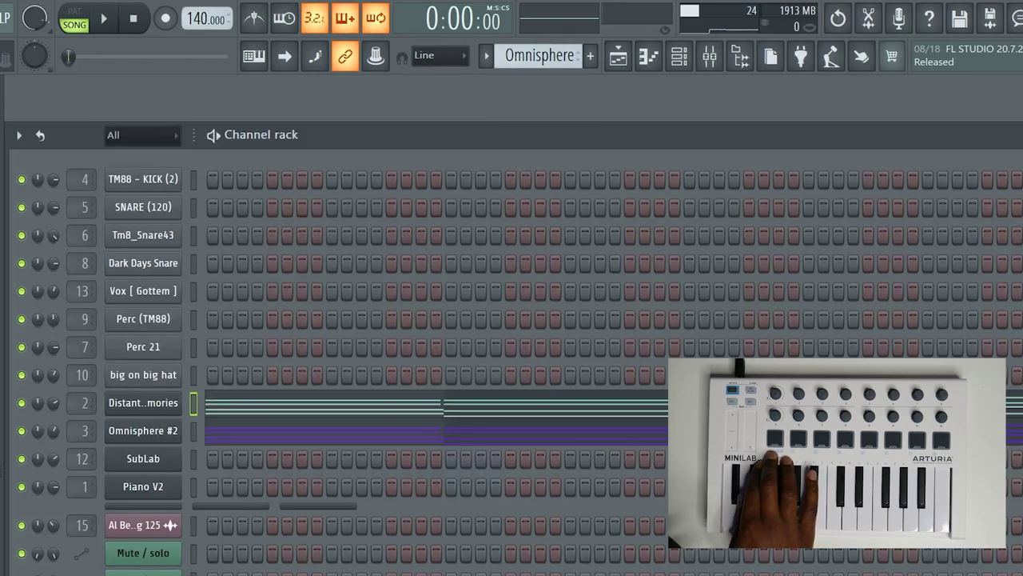
# Test the playback control, then switch the transport to pattern mode and back to song mode
pyautogui.press('space')
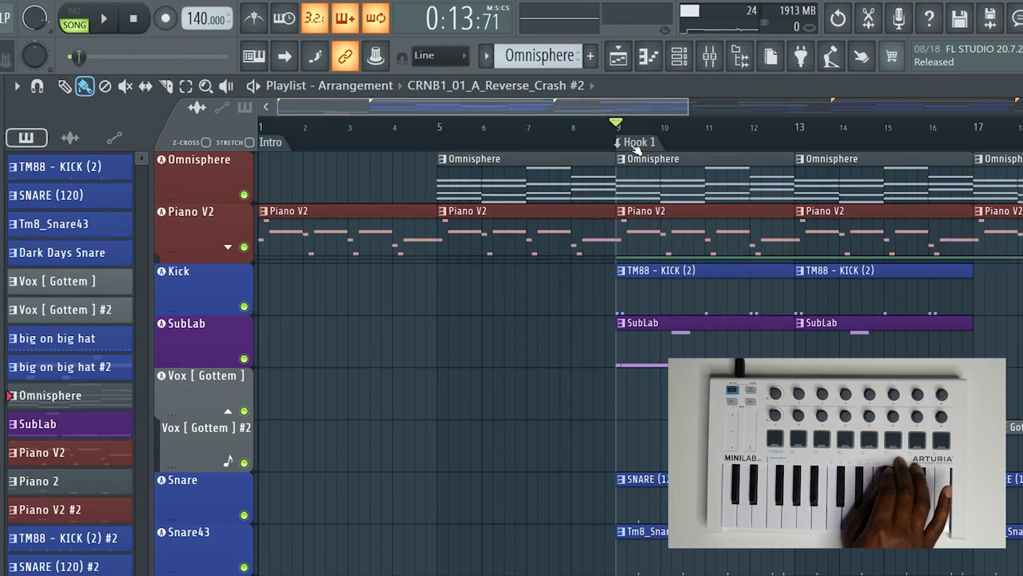
pyautogui.press('l')
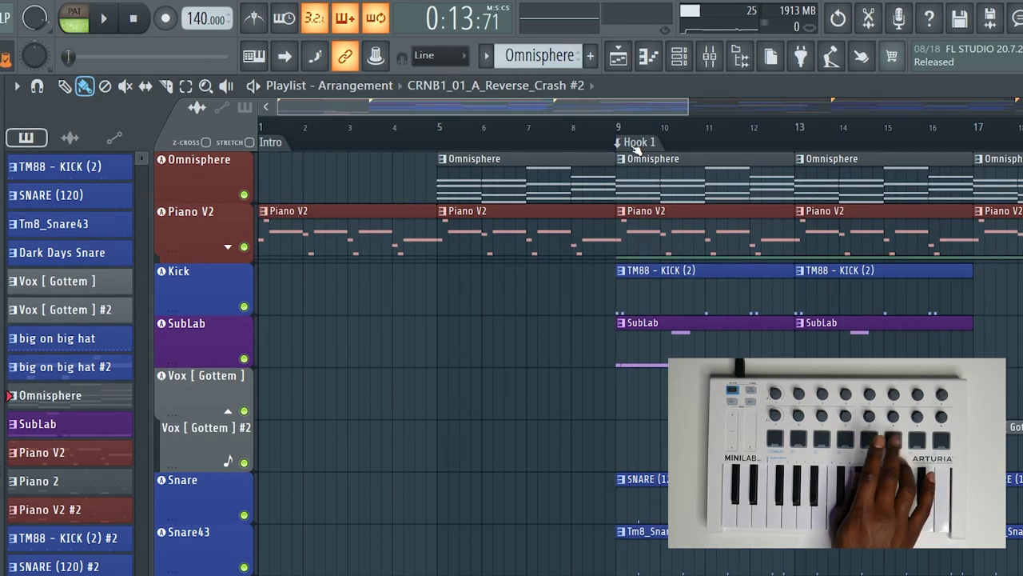
pyautogui.press('l')
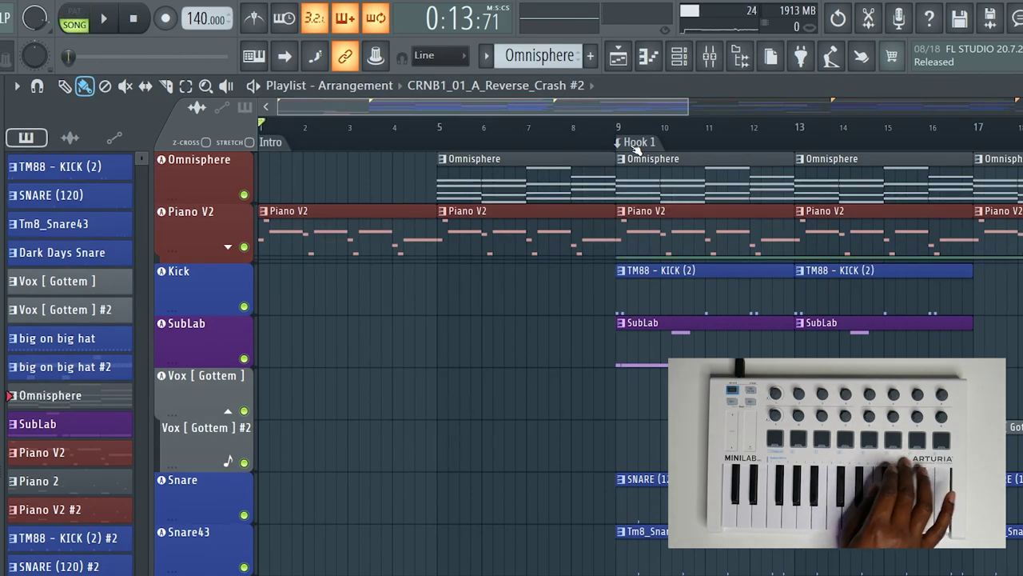
# Show the channel rack over the playlist and shift it slightly to the right
pyautogui.click(681, 59)
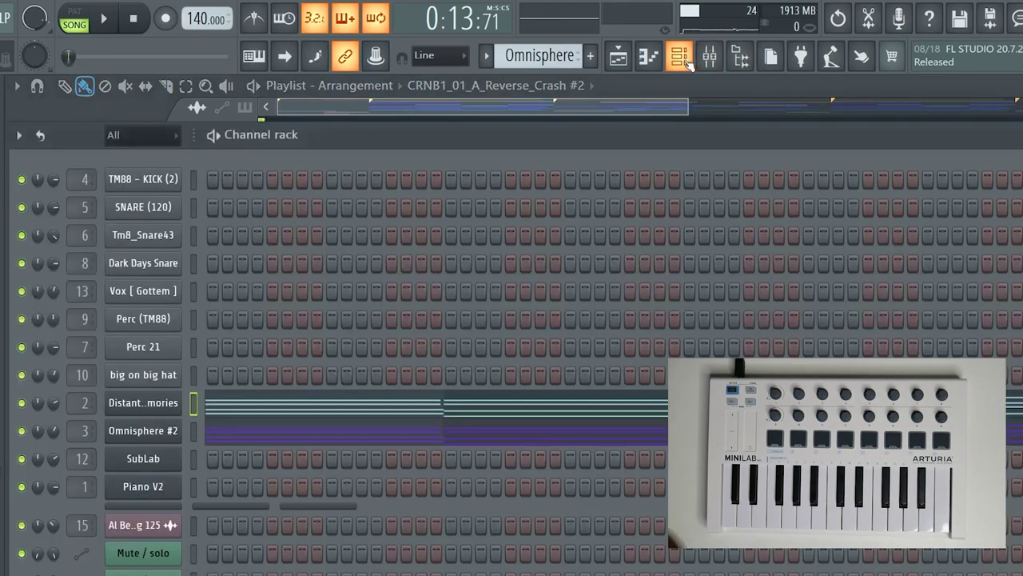
pyautogui.moveTo(632, 138); pyautogui.dragTo(698, 140)
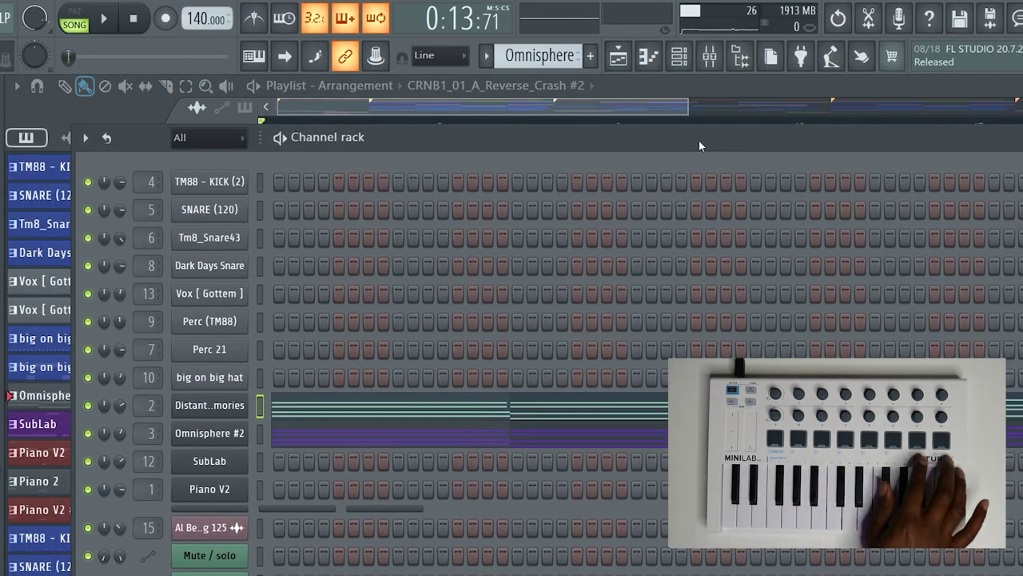